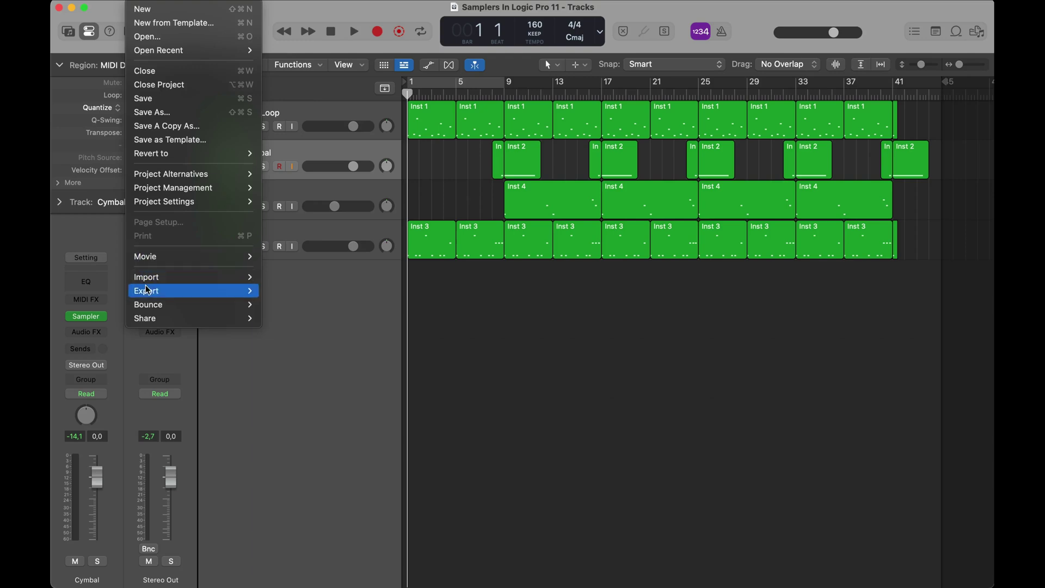
- Bring up the File > Export submenu for the 'Samplers In Logic Pro 11' project
{"action": "mouse_move", "coordinate": [151, 294]}
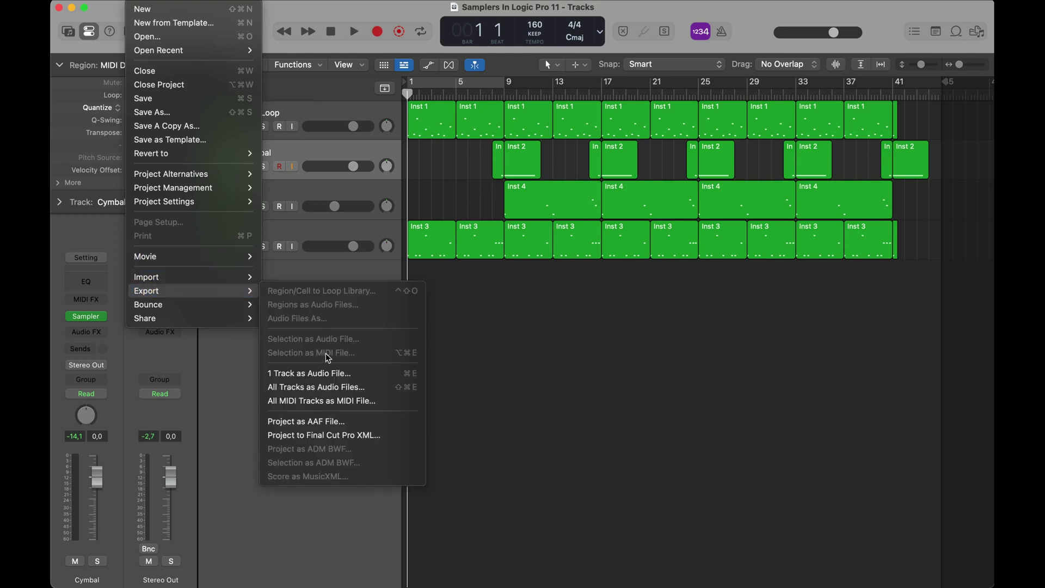
- Export all tracks as audio files into a new folder named 'Stems Sampled'
{"action": "left_click", "coordinate": [325, 387]}
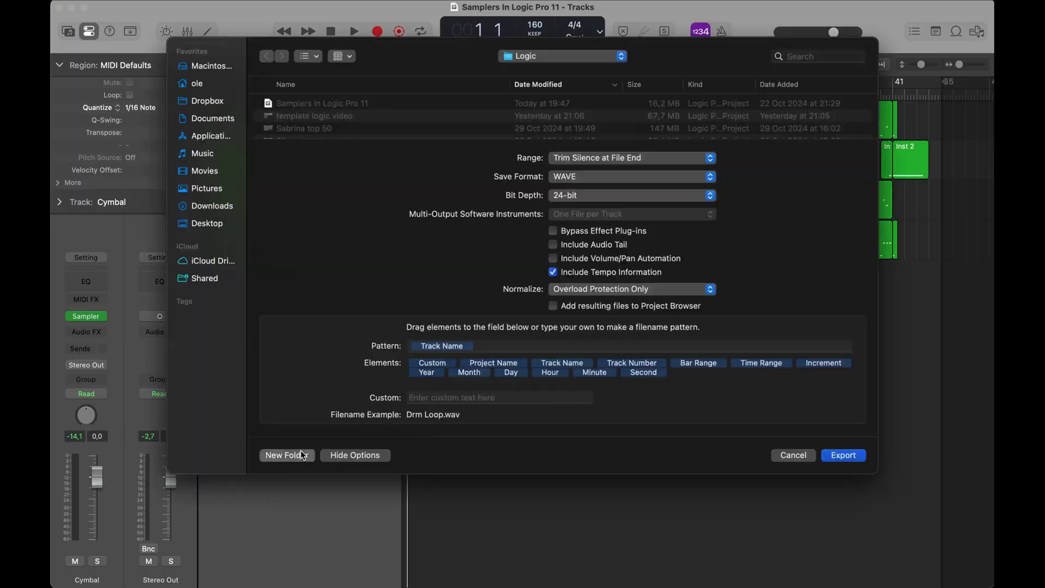
{"action": "left_click", "coordinate": [287, 455]}
{"action": "type", "text": "Stems Sampled"}
{"action": "left_click", "coordinate": [591, 283]}
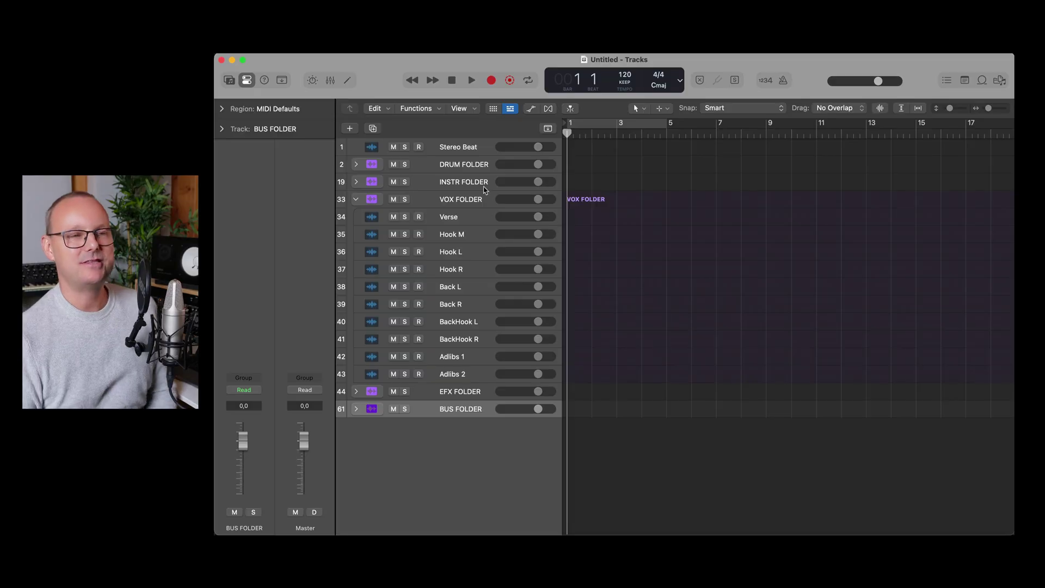
- Expand the EFX FOLDER and scroll down to the BUS FOLDER
{"action": "left_click", "coordinate": [356, 391]}
{"action": "scroll", "coordinate": [355, 393], "scroll_direction": "down", "scroll_amount": 5}
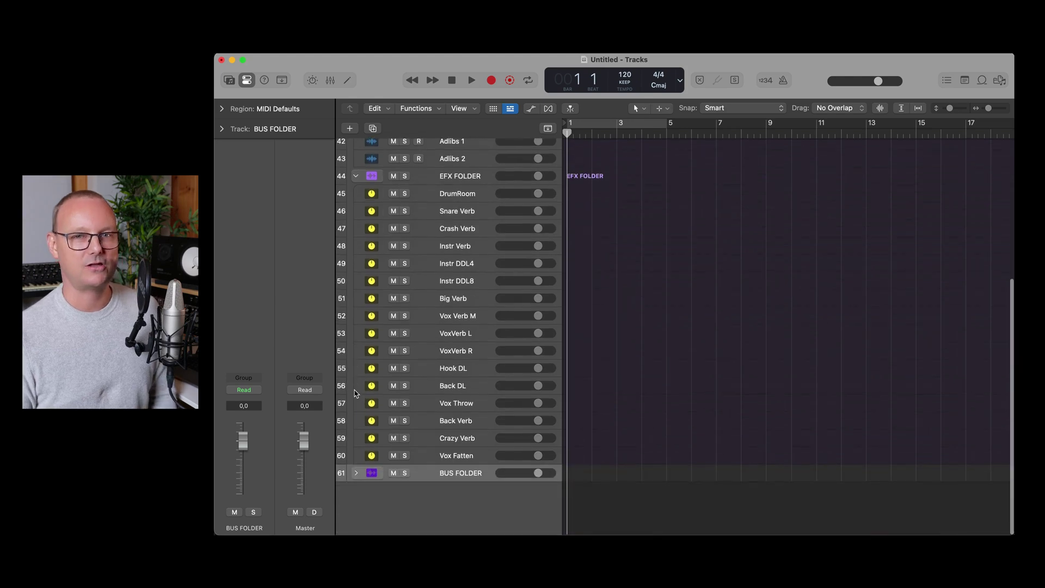
{"action": "scroll", "coordinate": [357, 476], "scroll_direction": "down", "scroll_amount": 5}
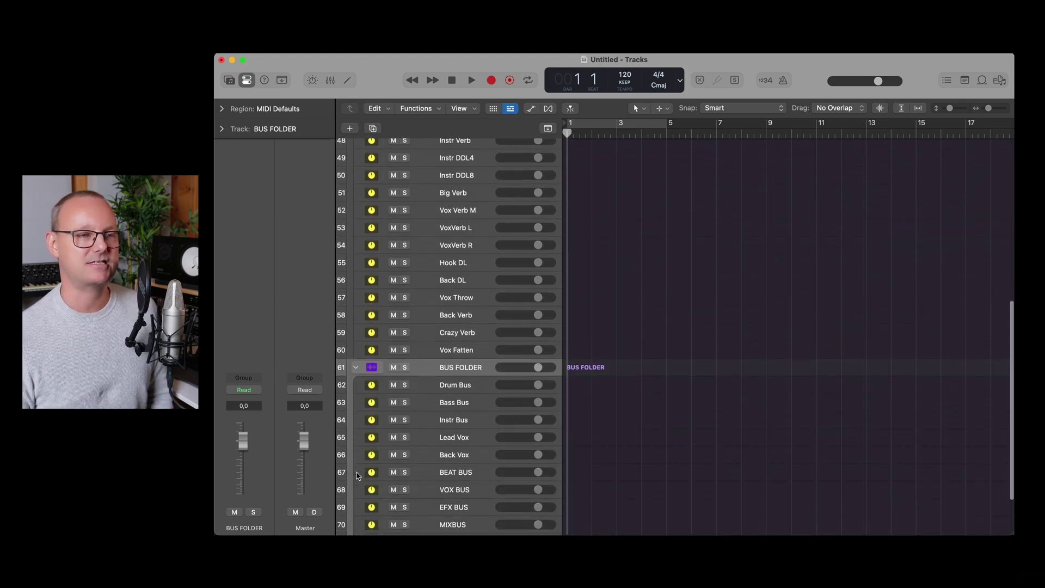
- Show the Mixer to review the bus routing, then hide it again
{"action": "key", "text": "x"}
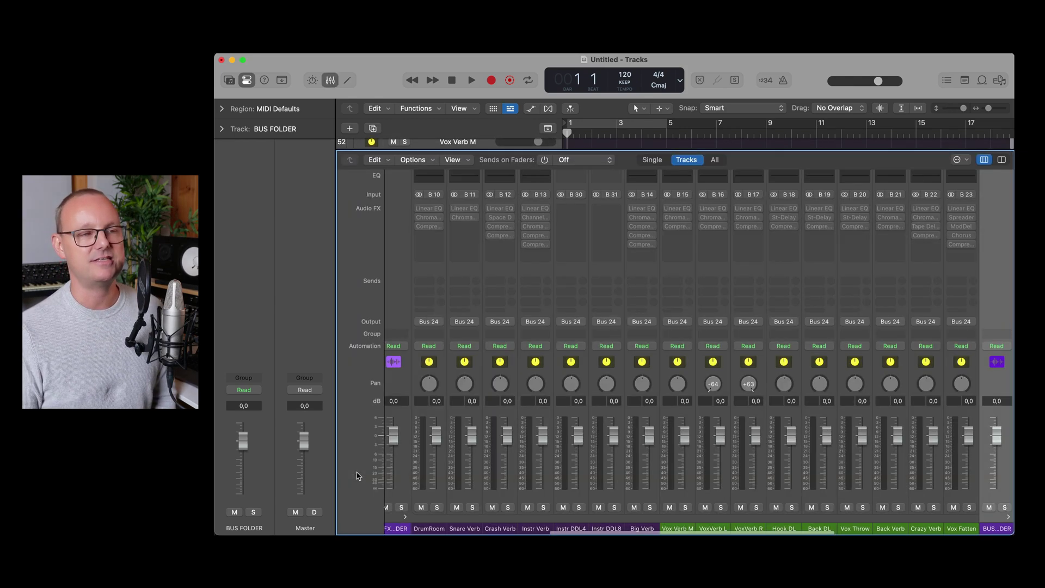
{"action": "scroll", "coordinate": [506, 430], "scroll_direction": "right", "scroll_amount": 5}
{"action": "scroll", "coordinate": [516, 448], "scroll_direction": "right", "scroll_amount": 4}
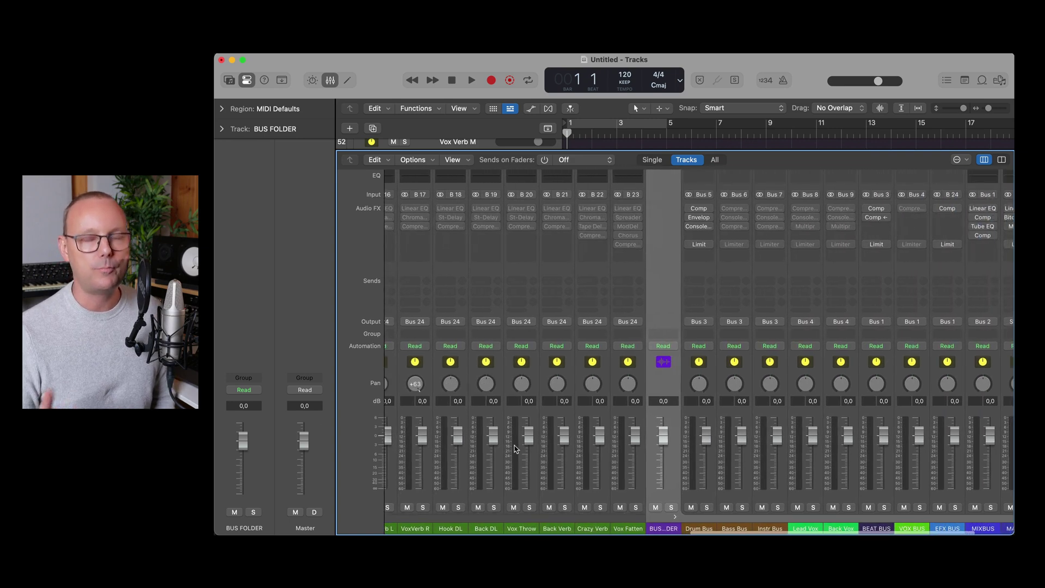
{"action": "scroll", "coordinate": [516, 448], "scroll_direction": "left", "scroll_amount": 6}
{"action": "scroll", "coordinate": [506, 430], "scroll_direction": "right", "scroll_amount": 4}
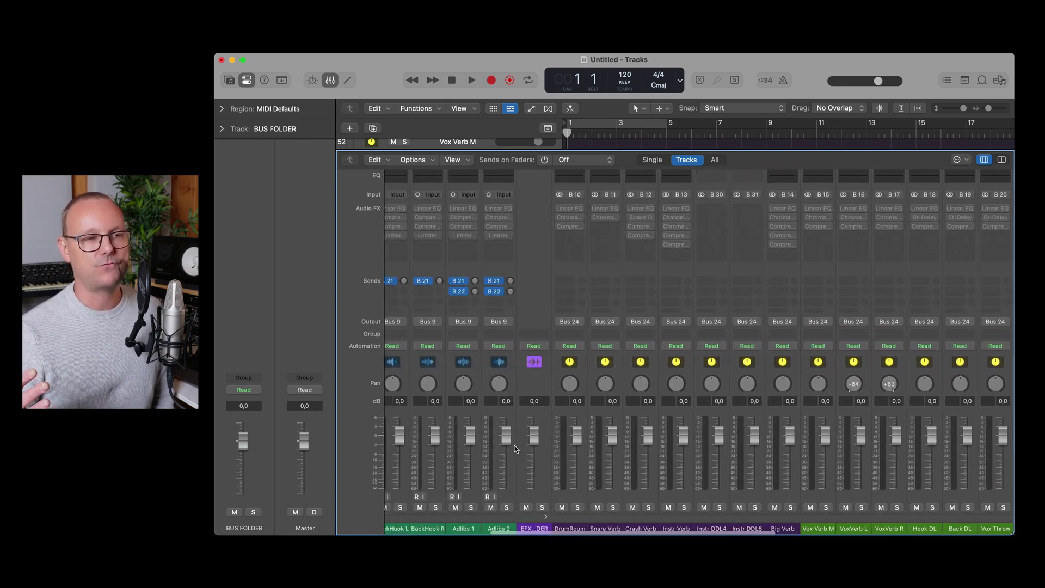
{"action": "key", "text": "x"}
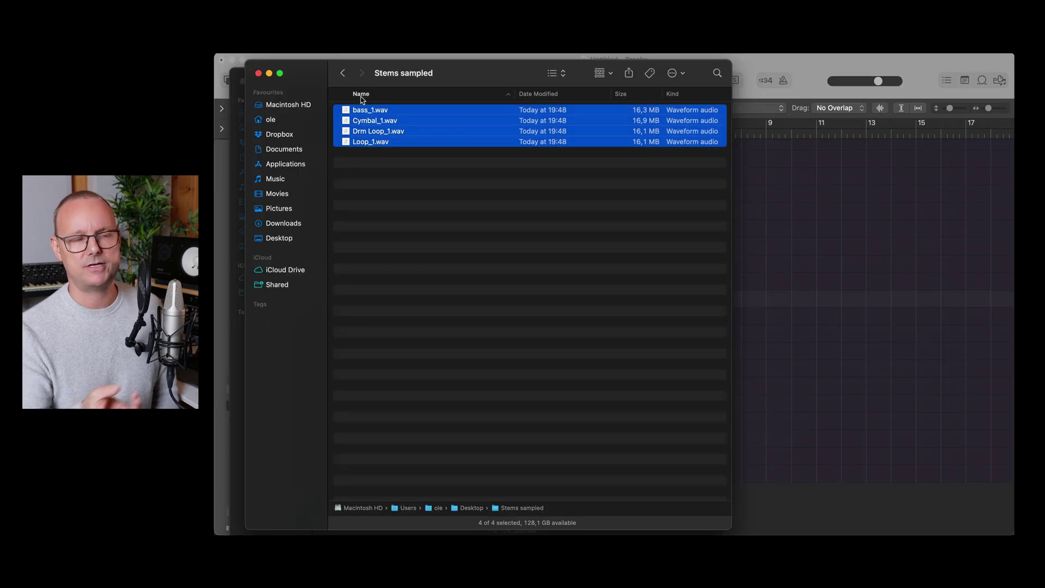
- Import the four exported stems as tracks and align their regions to bar 1
{"action": "left_click_drag", "start_coordinate": [362, 111], "coordinate": [826, 488]}
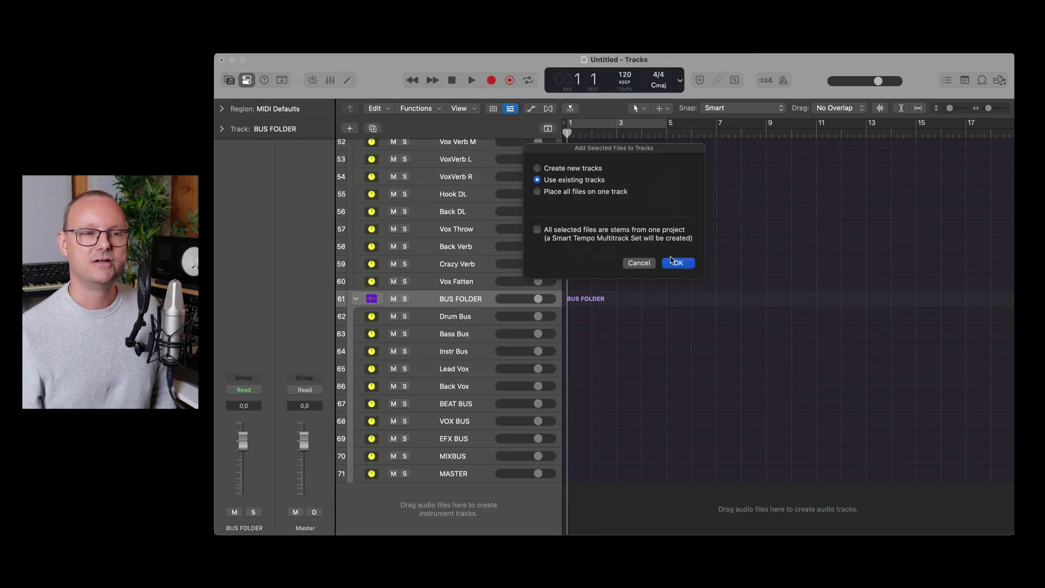
{"action": "left_click", "coordinate": [687, 264]}
{"action": "key", "text": "cmd+a"}
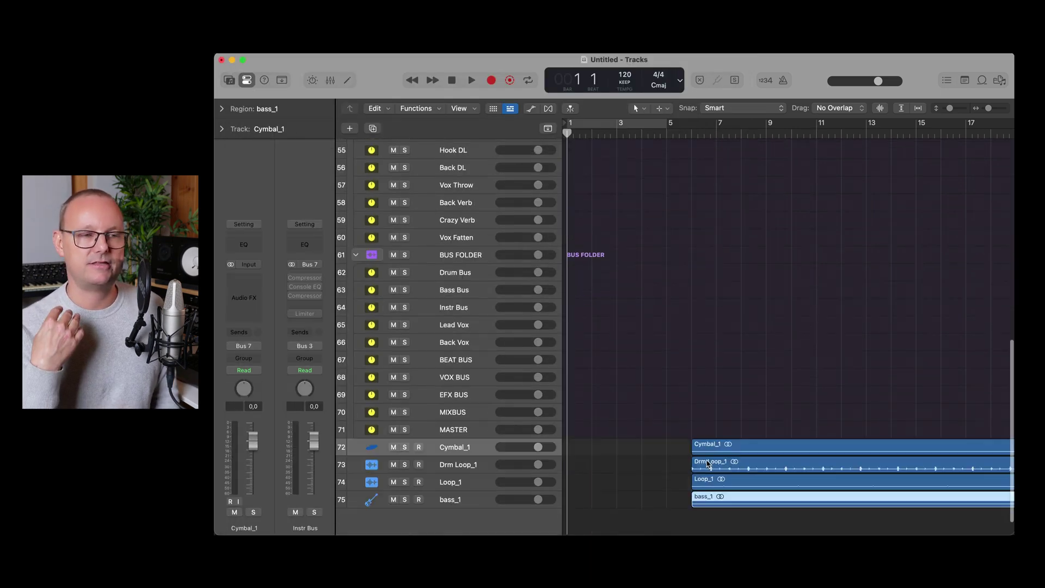
{"action": "left_click_drag", "start_coordinate": [702, 427], "coordinate": [638, 427]}
- Move Cymbal_1 and Loop_1 onto the Cymbal and Main Loop tracks, deleting unused tracks
{"action": "key", "text": "cmd+Up"}
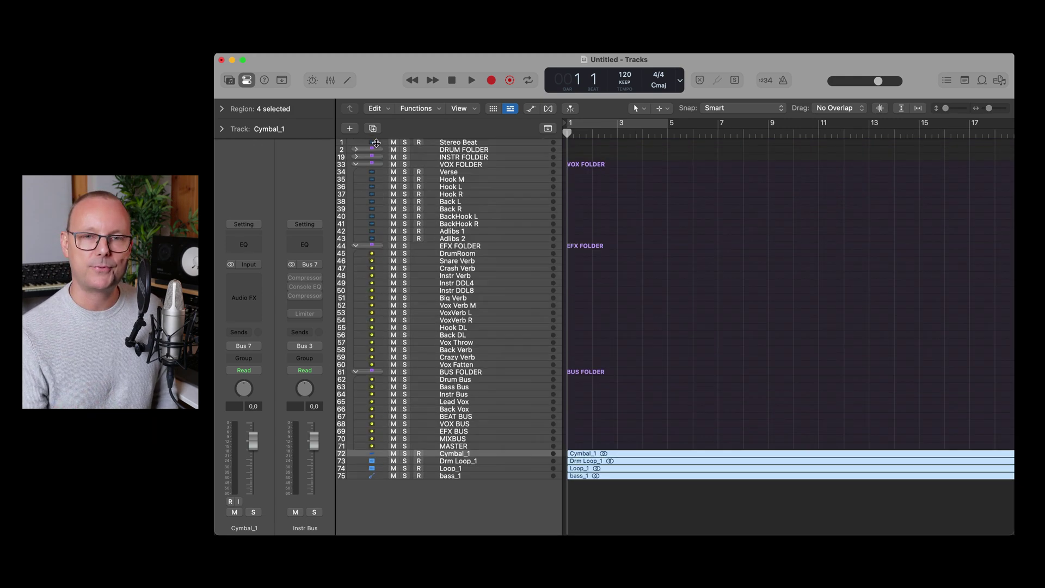
{"action": "mouse_move", "coordinate": [589, 307]}
{"action": "left_mouse_down"}
{"action": "mouse_move", "coordinate": [585, 158]}
{"action": "mouse_move", "coordinate": [582, 418]}
{"action": "mouse_move", "coordinate": [581, 298]}
{"action": "left_mouse_up"}
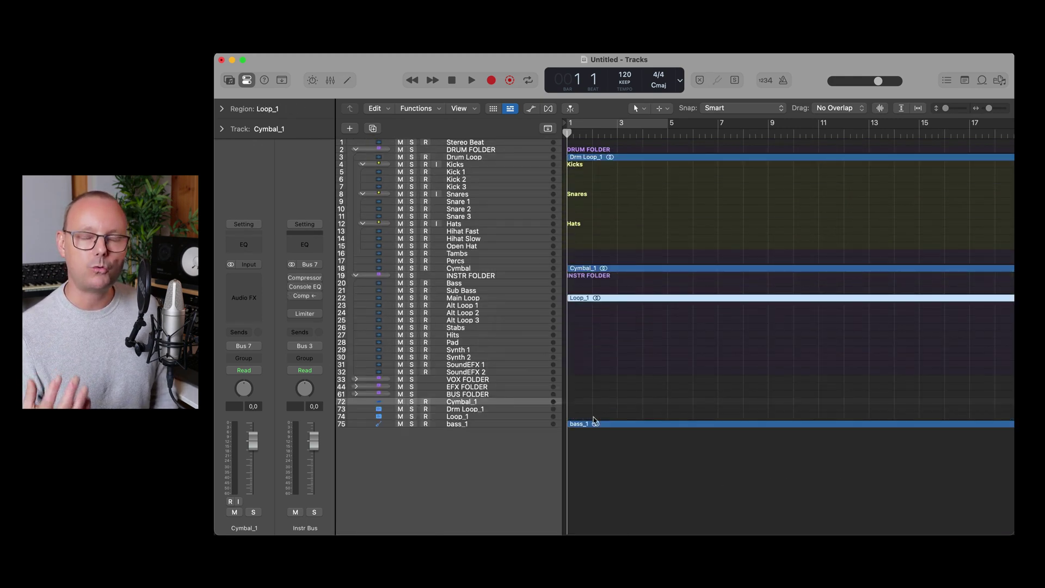
{"action": "left_click_drag", "start_coordinate": [579, 424], "coordinate": [580, 283]}
{"action": "key", "text": "super+shift+BackSpace"}
{"action": "key", "text": "super+Down"}
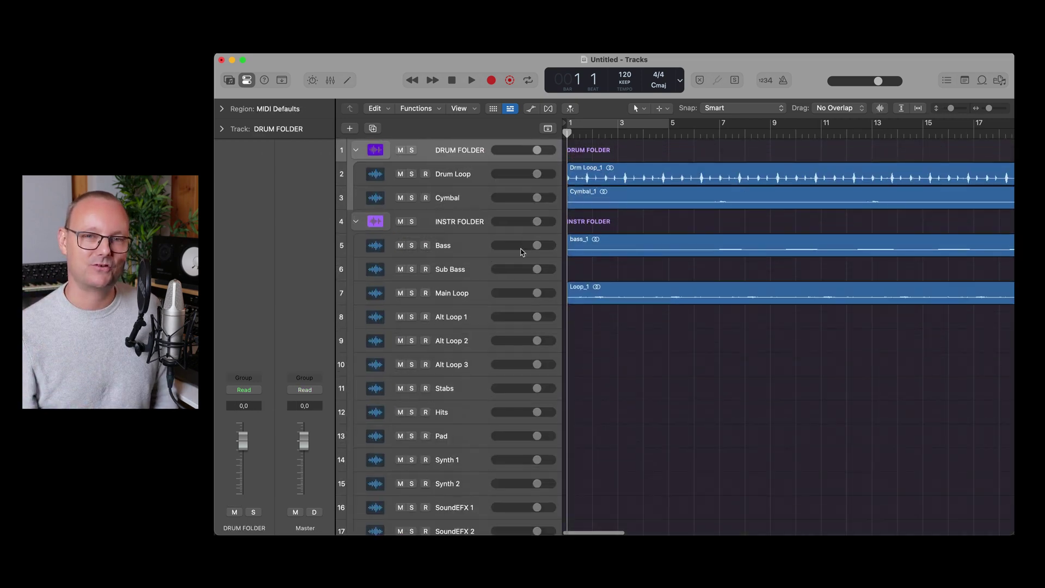
{"action": "scroll", "coordinate": [466, 280], "scroll_direction": "down", "scroll_amount": 5}
{"action": "key", "text": "super+shift+BackSpace"}
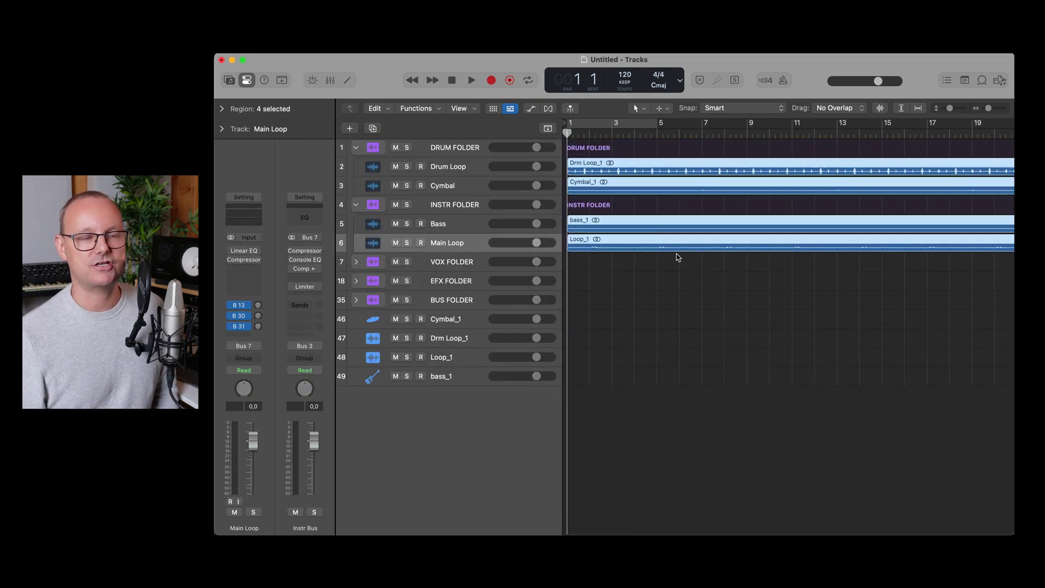
- Color the regions by their tracks and zoom in on the tracks area
{"action": "right_click", "coordinate": [673, 244]}
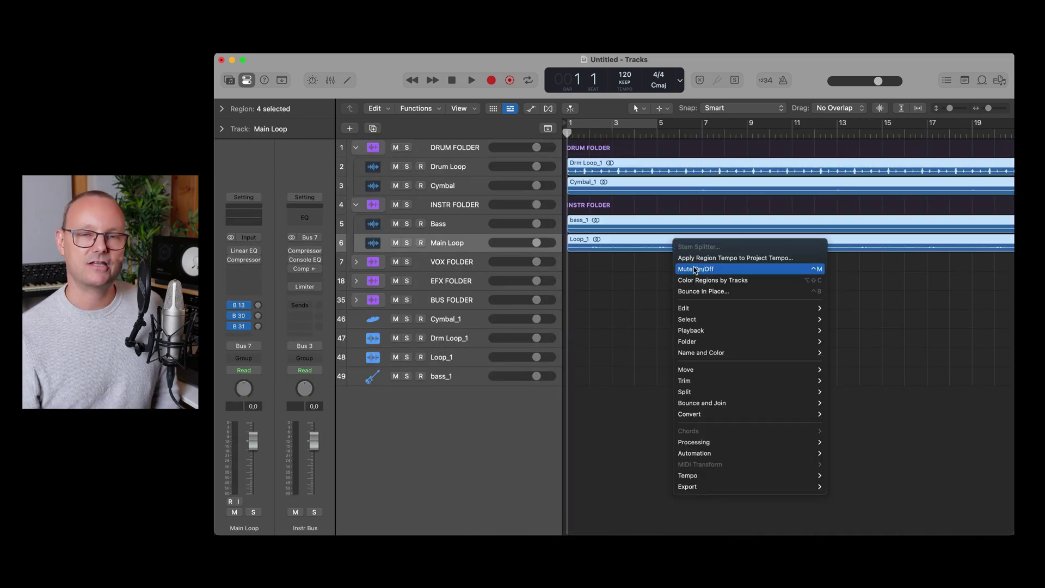
{"action": "left_click", "coordinate": [699, 280]}
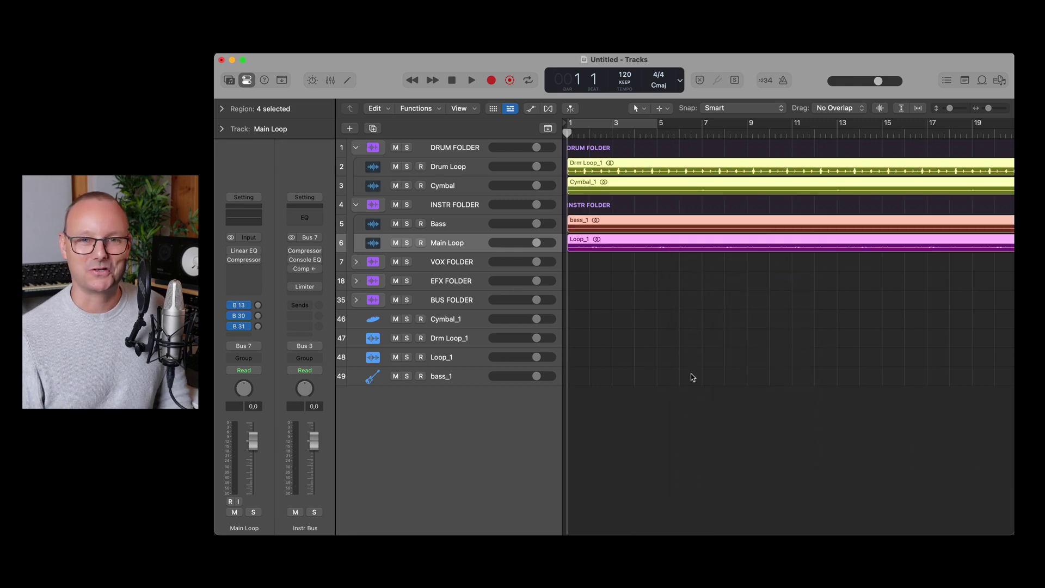
{"action": "left_click", "coordinate": [692, 376]}
{"action": "left_click", "coordinate": [692, 377], "text": "ctrl+alt"}
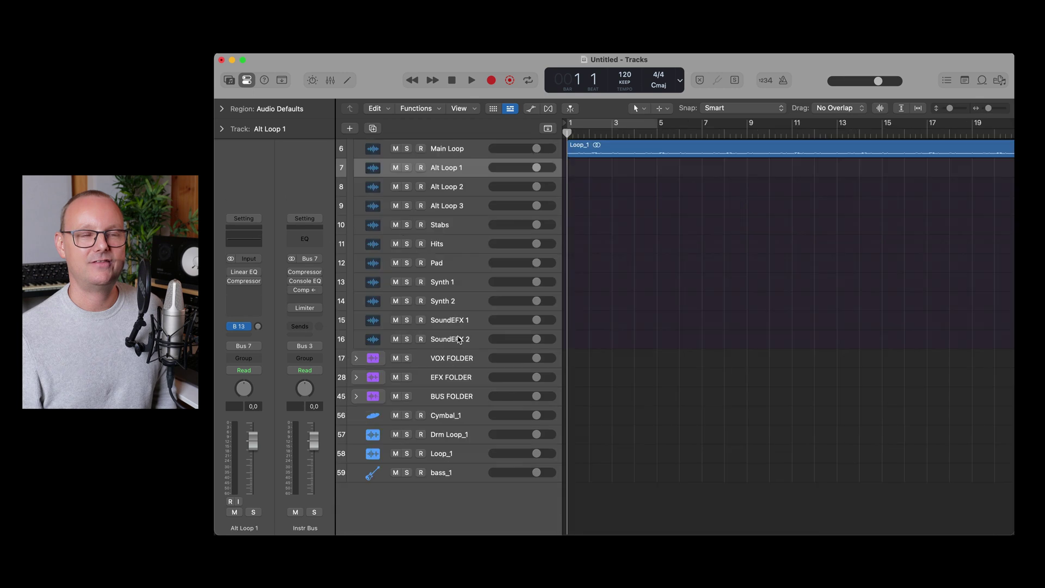
{"action": "left_click", "coordinate": [460, 340], "text": "shift"}
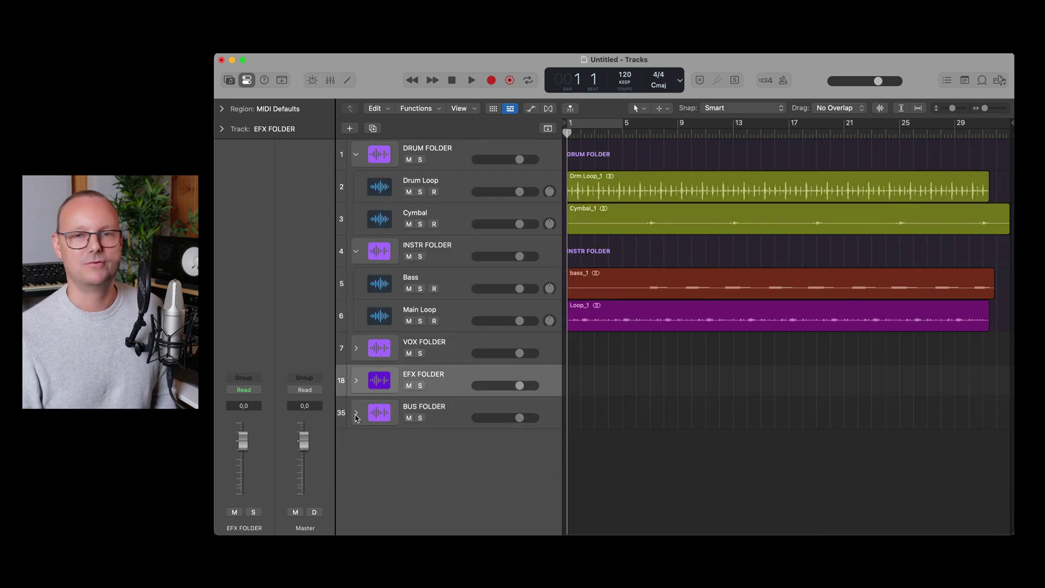
- Expand the BUS FOLDER and start playback while scrolling through the bus tracks
{"action": "left_click", "coordinate": [355, 413]}
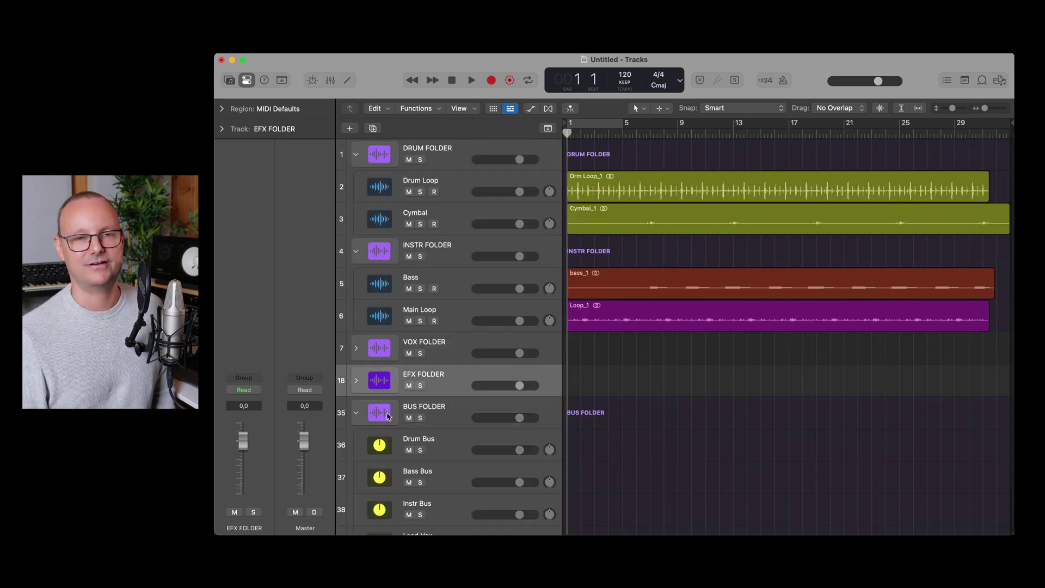
{"action": "key", "text": "space"}
{"action": "scroll", "coordinate": [622, 389], "scroll_direction": "down", "scroll_amount": 5}
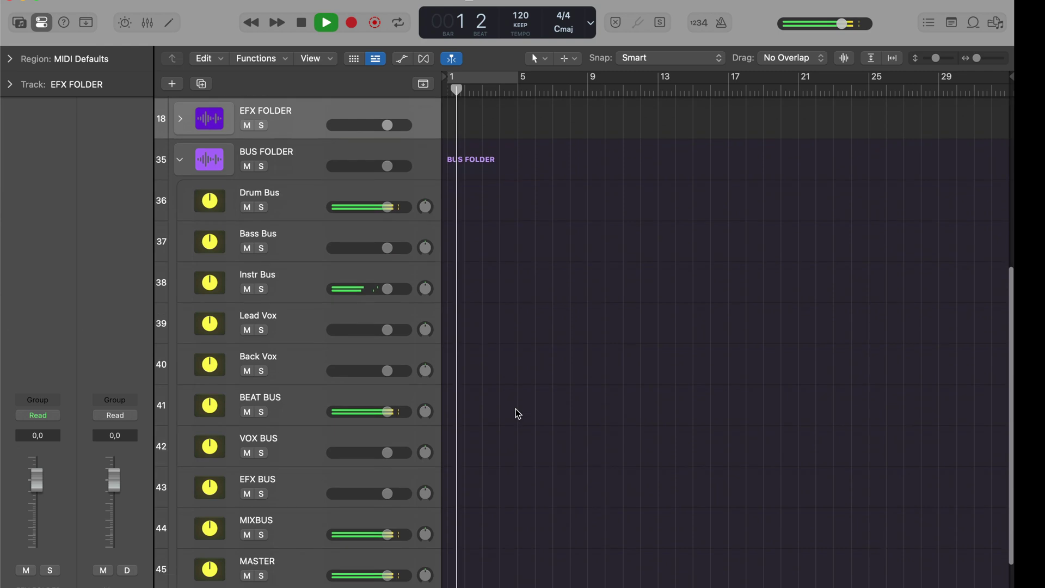
{"action": "scroll", "coordinate": [516, 419], "scroll_direction": "down", "scroll_amount": 3}
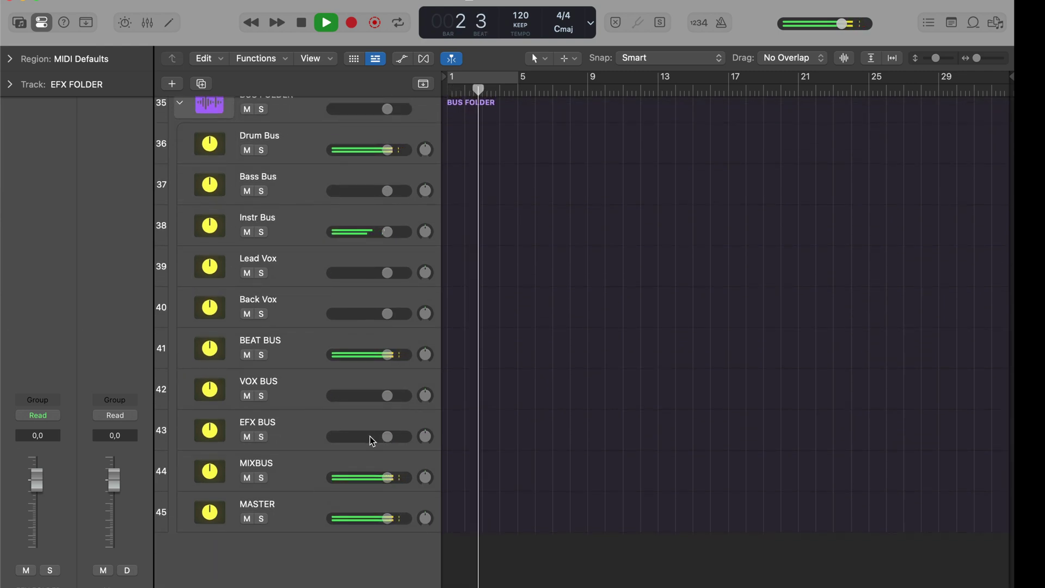
- Select the MASTER track and view the bus channels in the Mixer
{"action": "left_click", "coordinate": [305, 514]}
{"action": "key", "text": "x"}
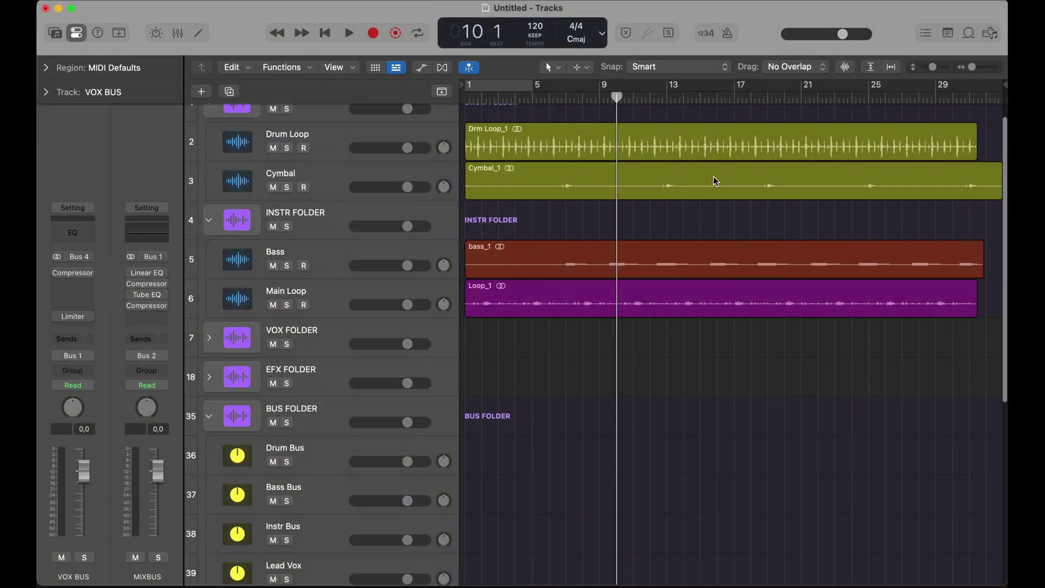
{"action": "scroll", "coordinate": [715, 181], "scroll_direction": "down", "scroll_amount": 5}
{"action": "scroll", "coordinate": [716, 181], "scroll_direction": "down", "scroll_amount": 3}
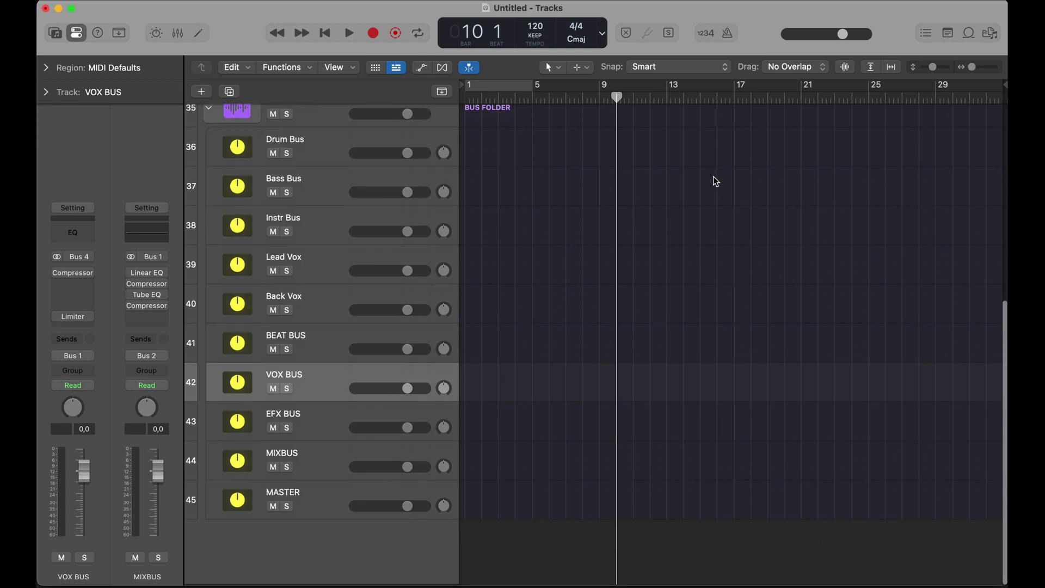
{"action": "scroll", "coordinate": [715, 181], "scroll_direction": "up", "scroll_amount": 4}
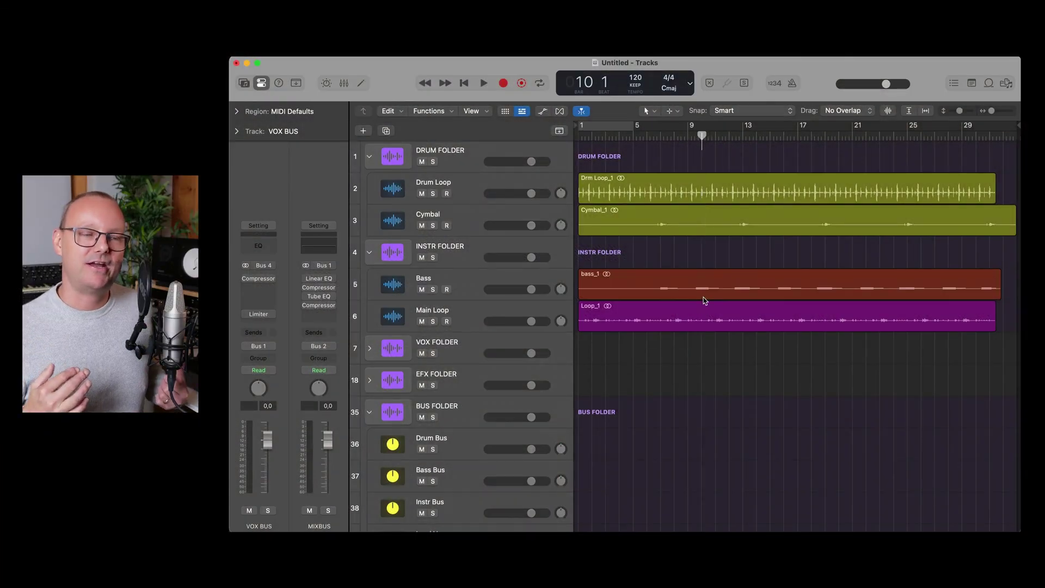
- In the Mixer, inspect the Drum Bus compressor settings during playback
{"action": "key", "text": "x"}
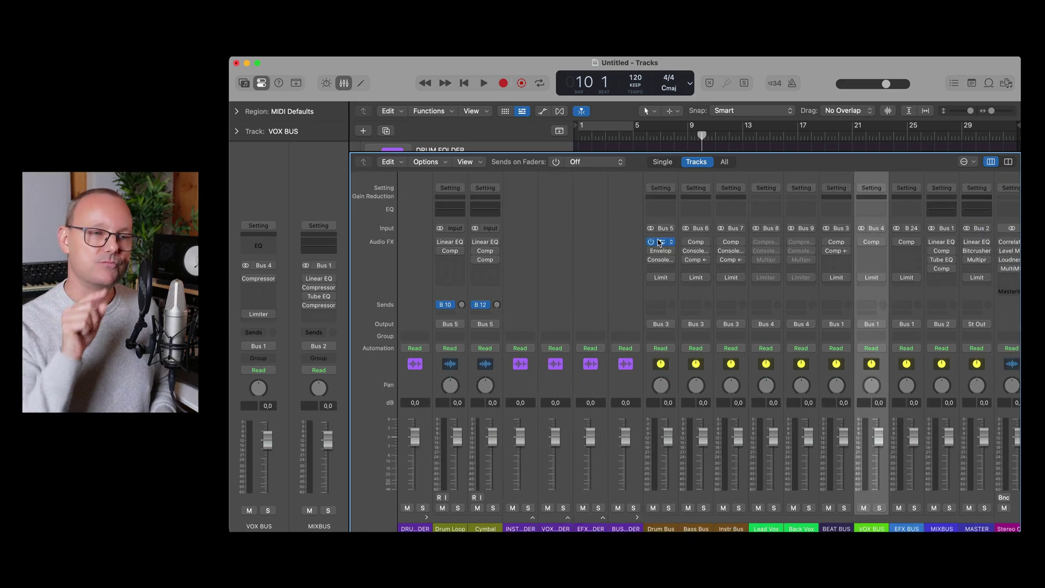
{"action": "left_click", "coordinate": [659, 242]}
{"action": "key", "text": "space"}
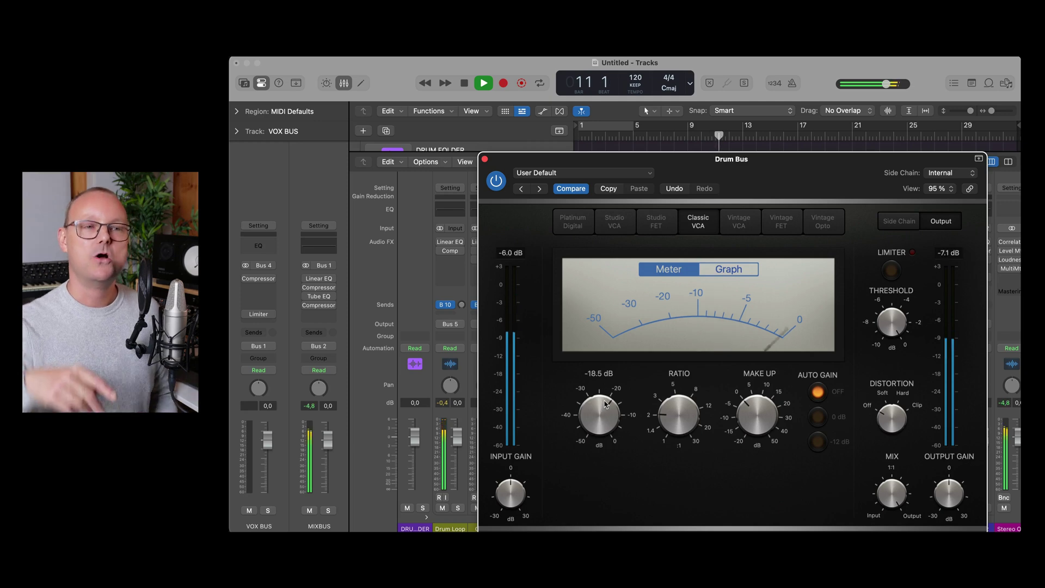
- Insert Pro-C 2 and the UADx LA-2A Tube Compressor on the VOX BUS channel
{"action": "left_click", "coordinate": [272, 294]}
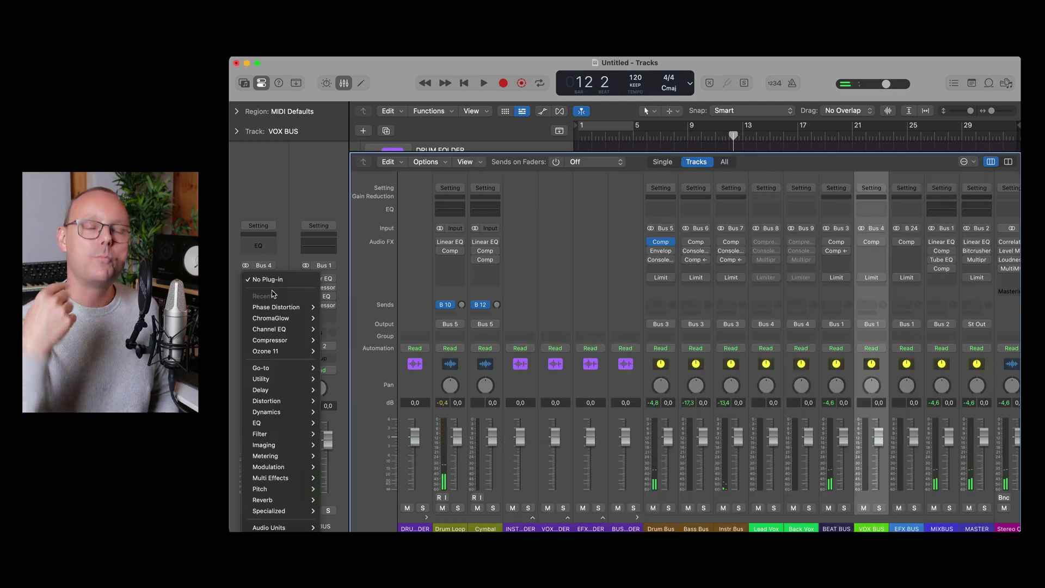
{"action": "mouse_move", "coordinate": [274, 368]}
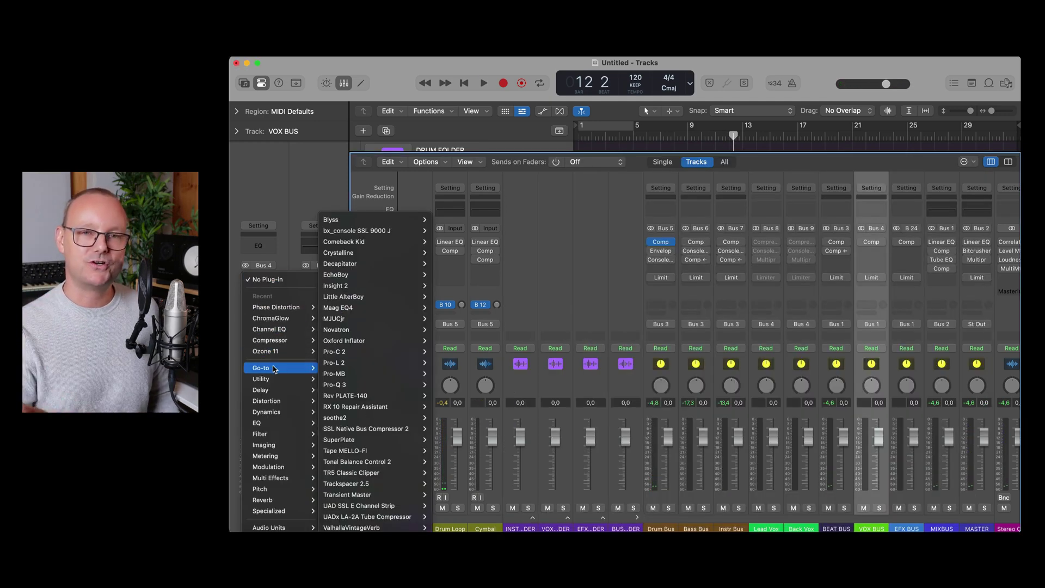
{"action": "left_click", "coordinate": [363, 395]}
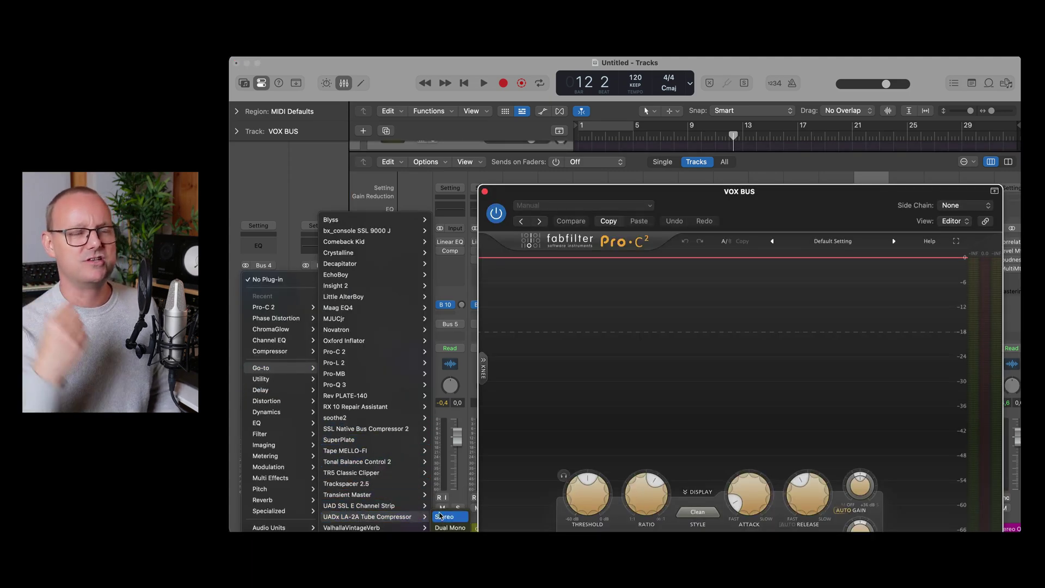
{"action": "left_click", "coordinate": [450, 517]}
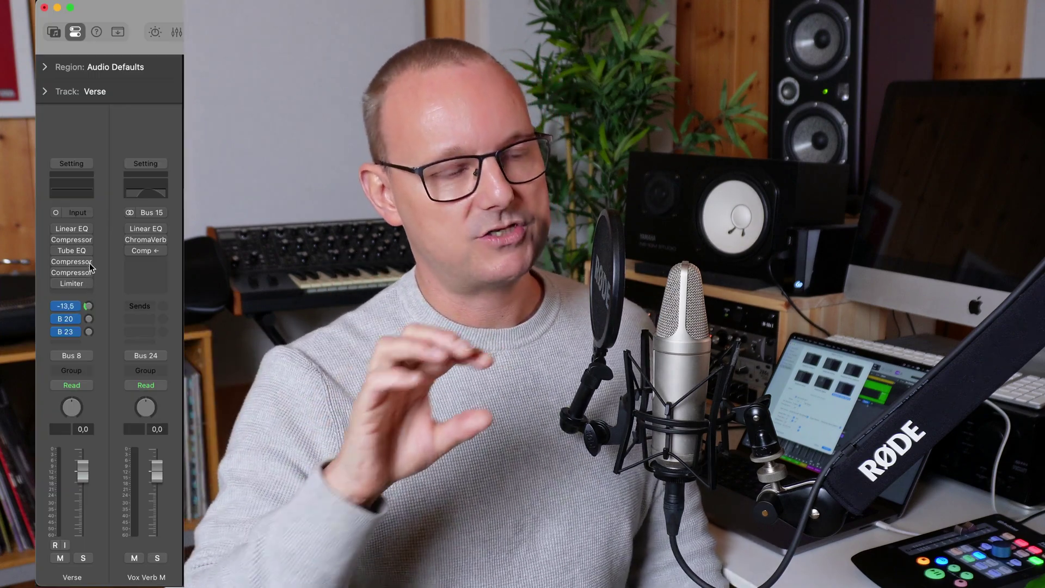
- Check Vox Verb M's ChromaVerb and route its output to Bus 24
{"action": "left_click", "coordinate": [146, 240]}
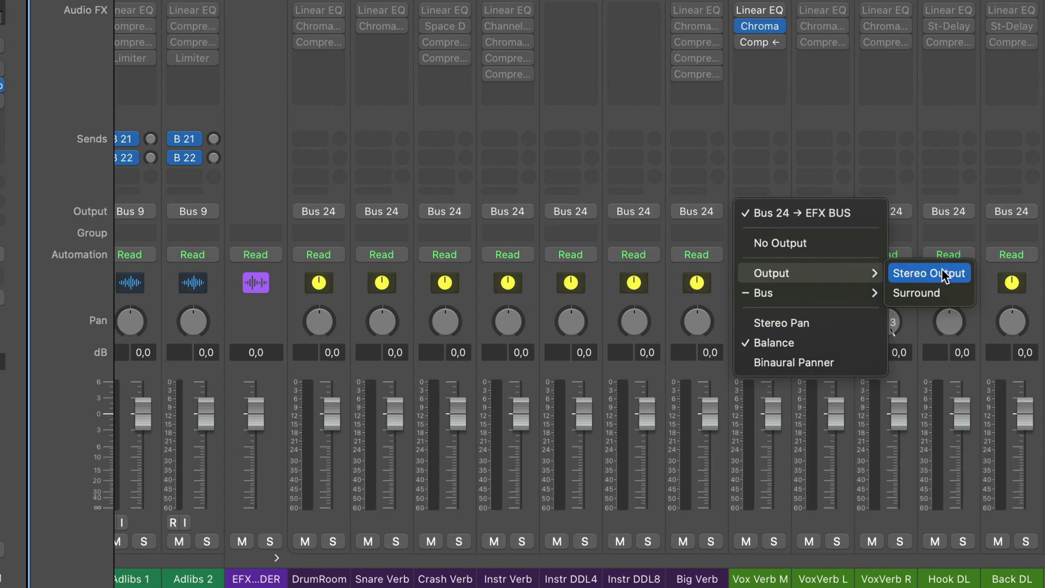
{"action": "left_click", "coordinate": [944, 273]}
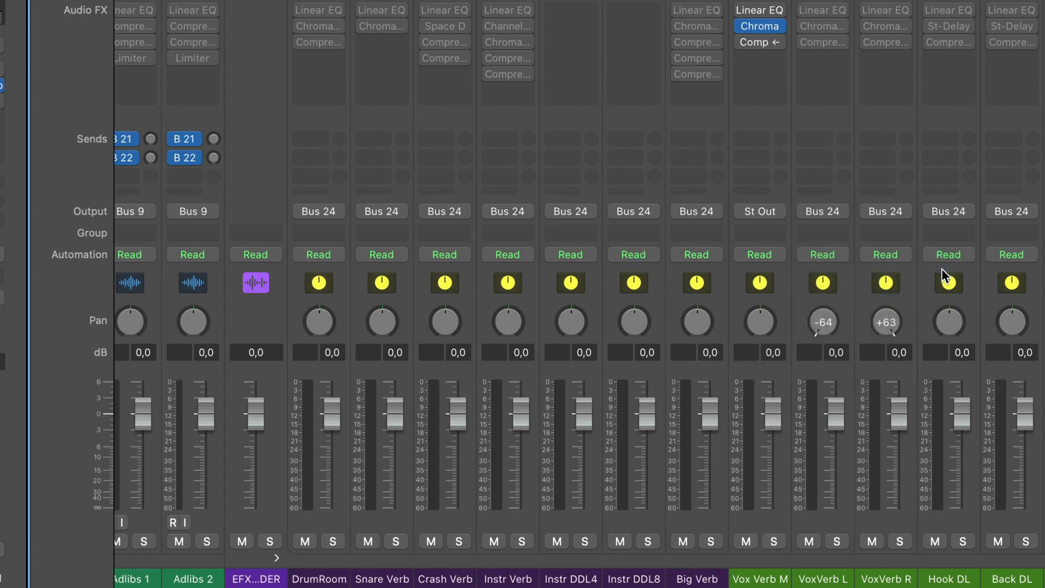
{"action": "left_click", "coordinate": [772, 209]}
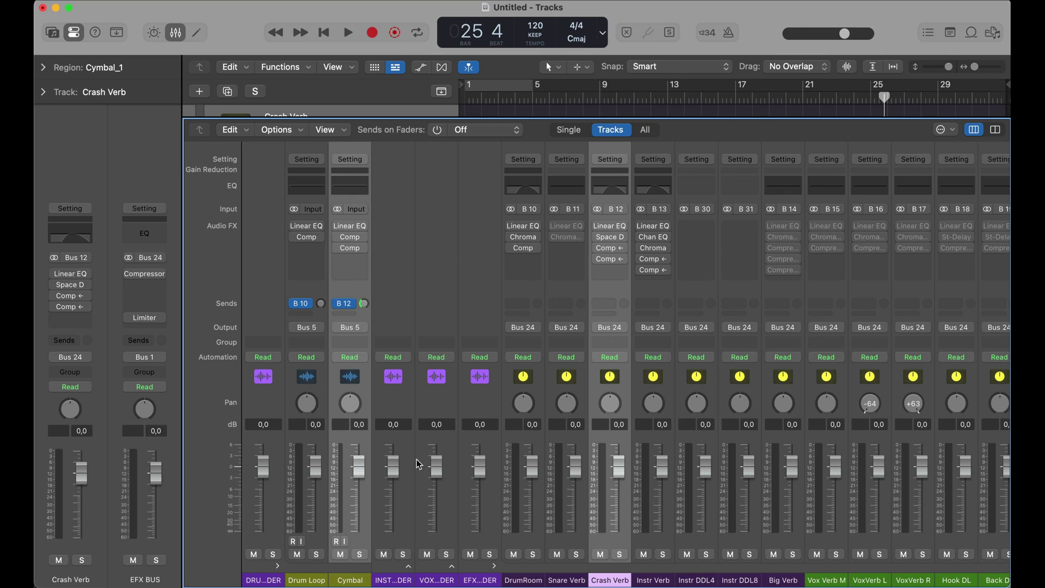
{"action": "scroll", "coordinate": [349, 564], "scroll_direction": "right", "scroll_amount": 10}
{"action": "scroll", "coordinate": [349, 564], "scroll_direction": "right", "scroll_amount": 2}
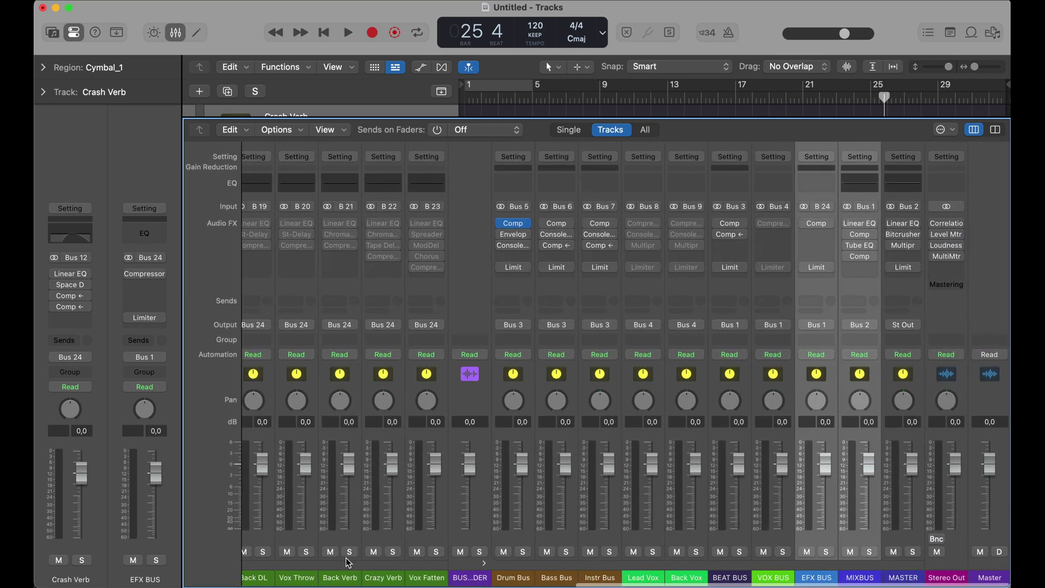